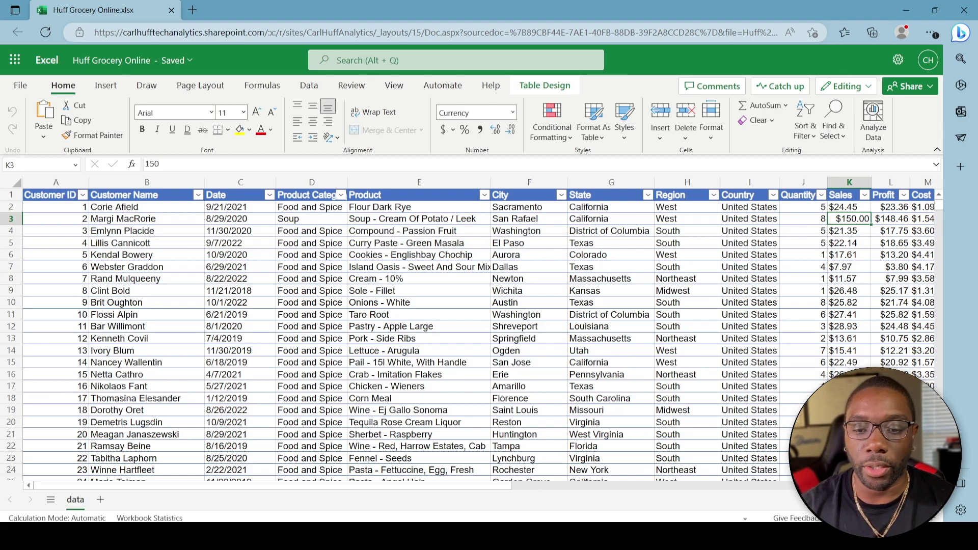
- Choose SharePoint folder from the full Get Data source list and connect
click(517, 537)
click(119, 74)
click(154, 356)
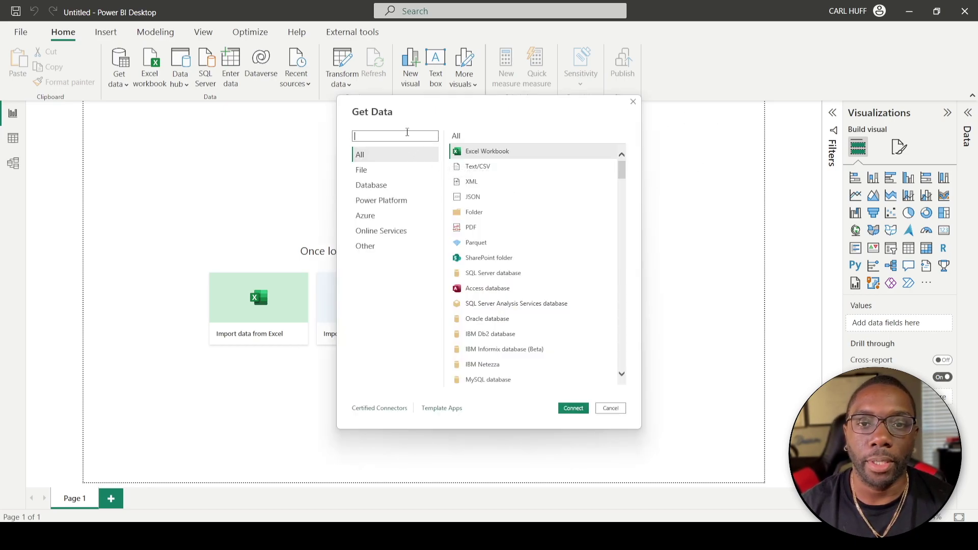
click(508, 262)
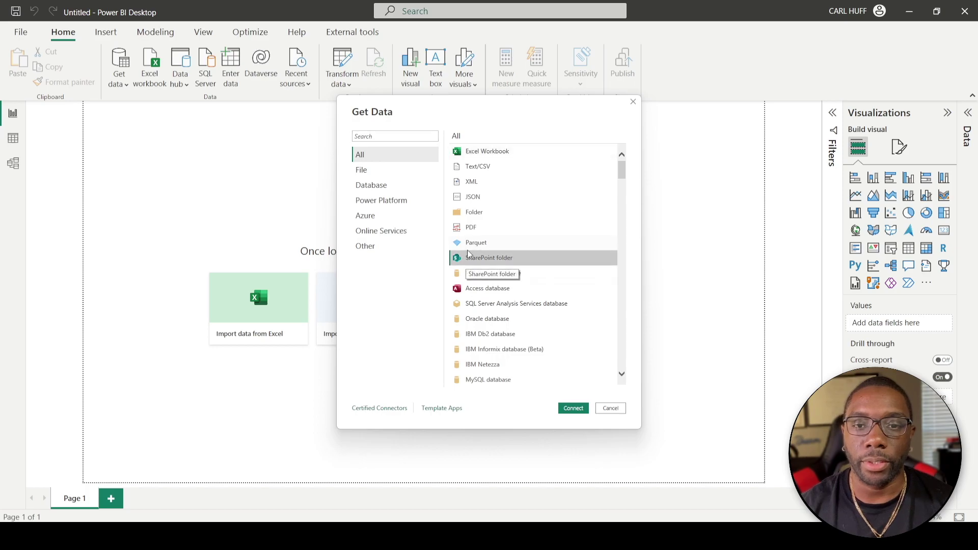
click(579, 410)
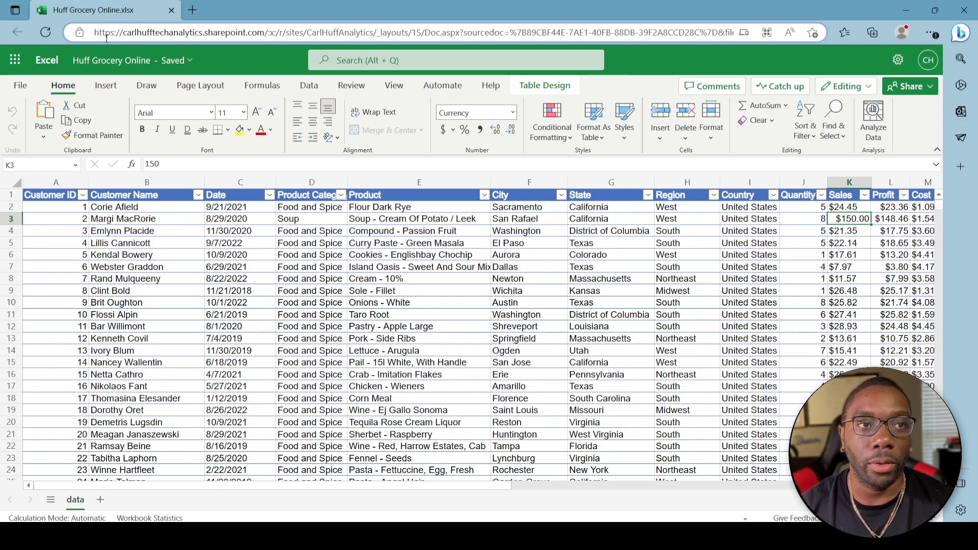
- Copy the team site part of the Excel workbook's web address into Power BI's Site URL field
drag(95, 32, 374, 26)
key(ctrl+c)
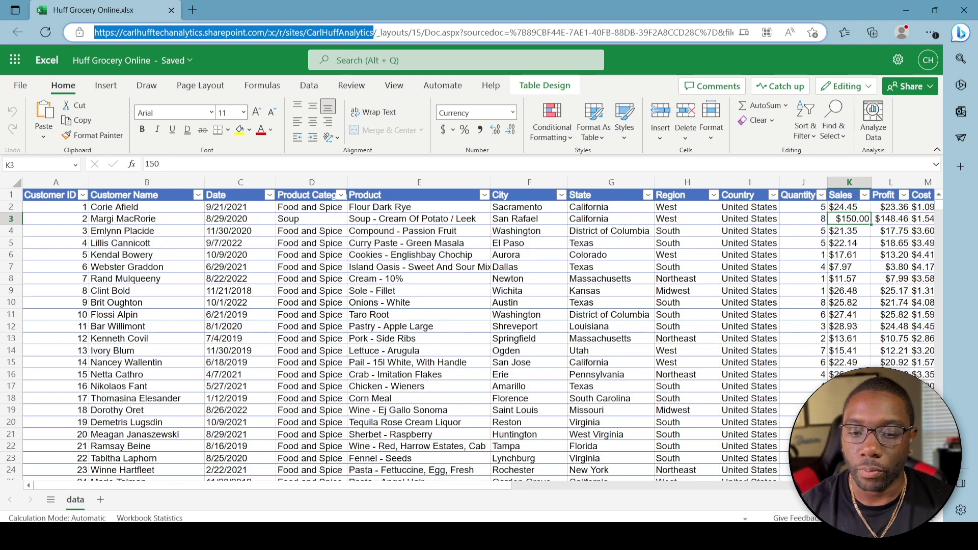
key(alt+Tab)
key(ctrl+v)
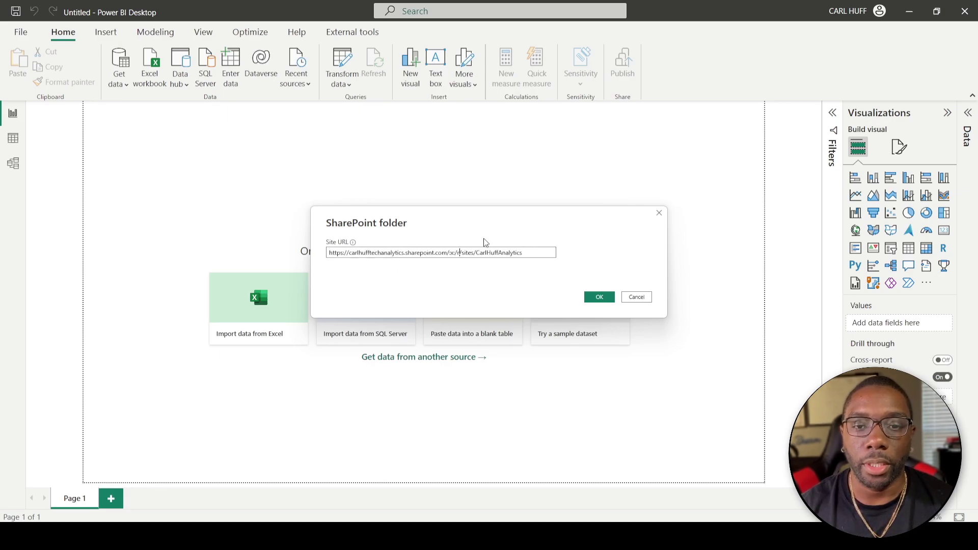
- Strip ':x:/r/' and the extra slash from the Site URL and submit it
key(BackSpace)
key(BackSpace)
key(BackSpace)
key(BackSpace)
key(BackSpace)
key(BackSpace)
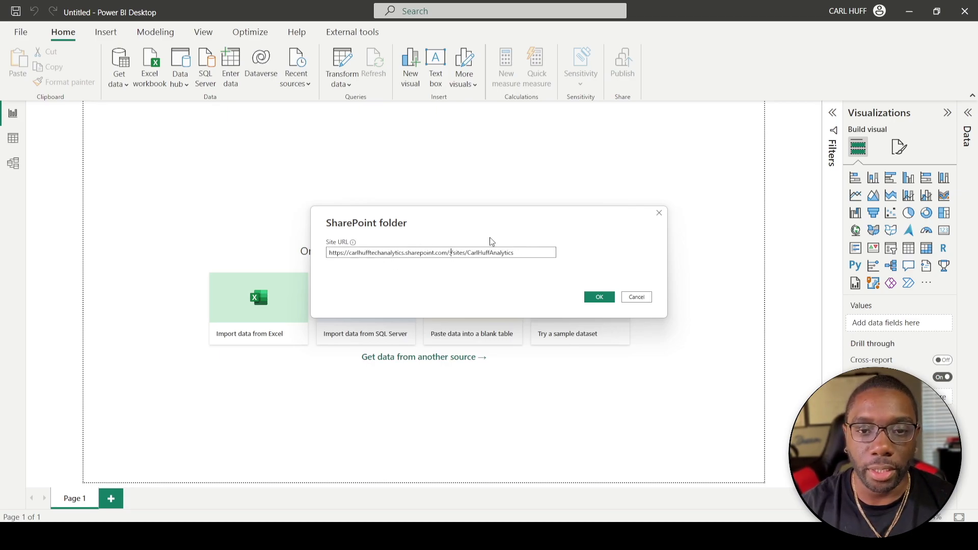
key(BackSpace)
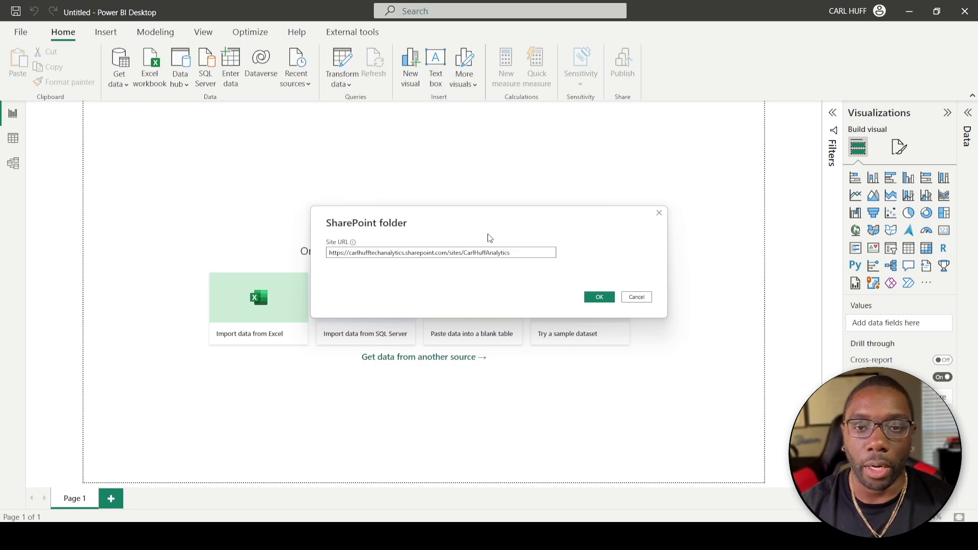
click(608, 298)
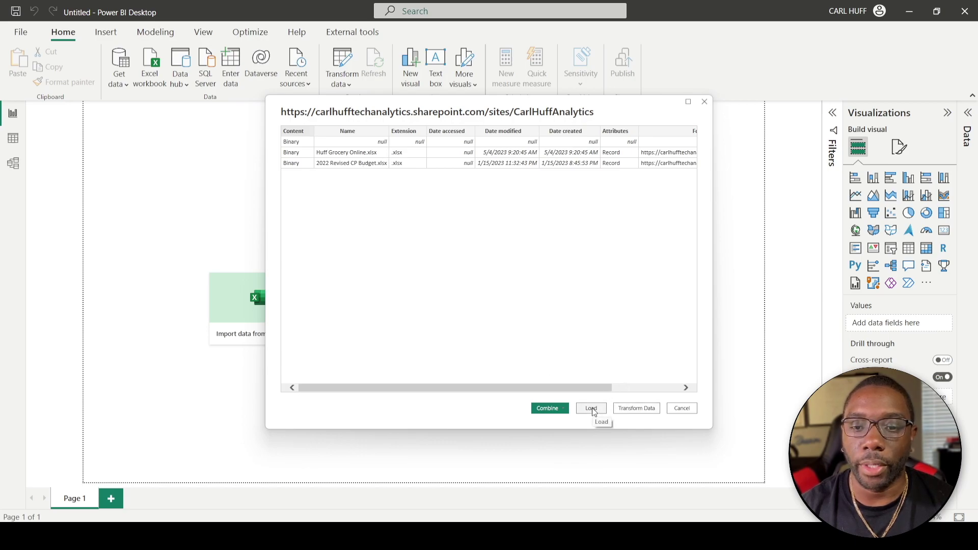
- Transform the file list, drilling into Huff Grocery Online.xlsx and its Table1 table
click(626, 414)
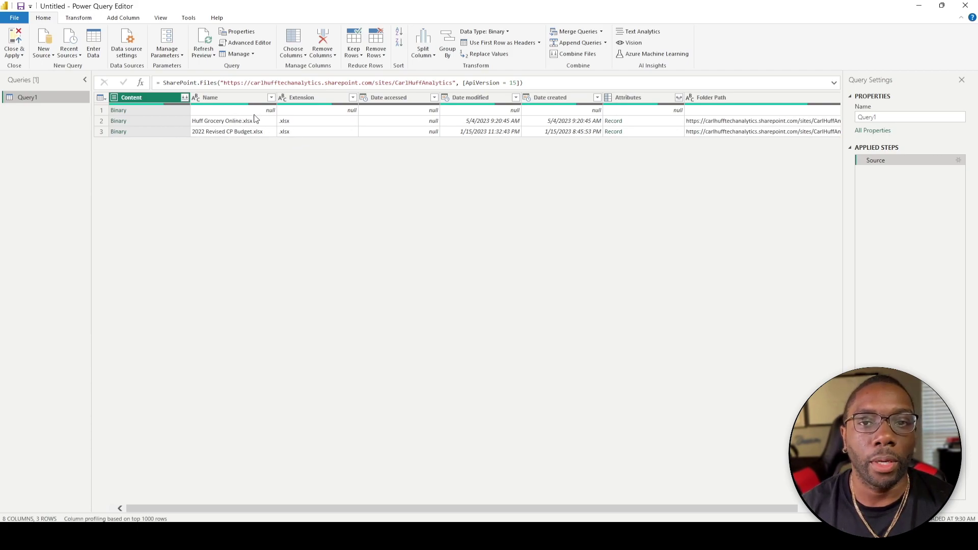
click(118, 121)
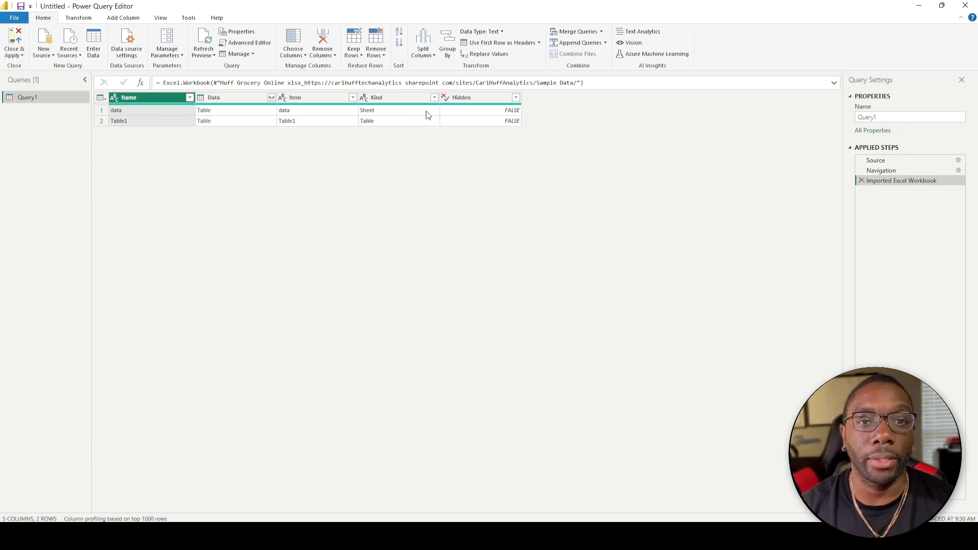
click(206, 122)
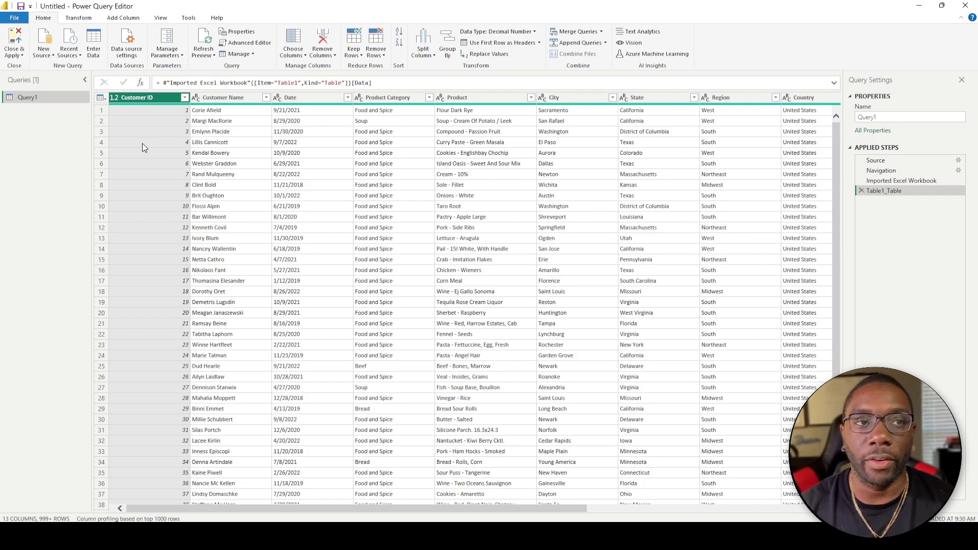
- Rename Query1 to 'Huff Grocery Store' and Close & Apply the editor
right_click(27, 95)
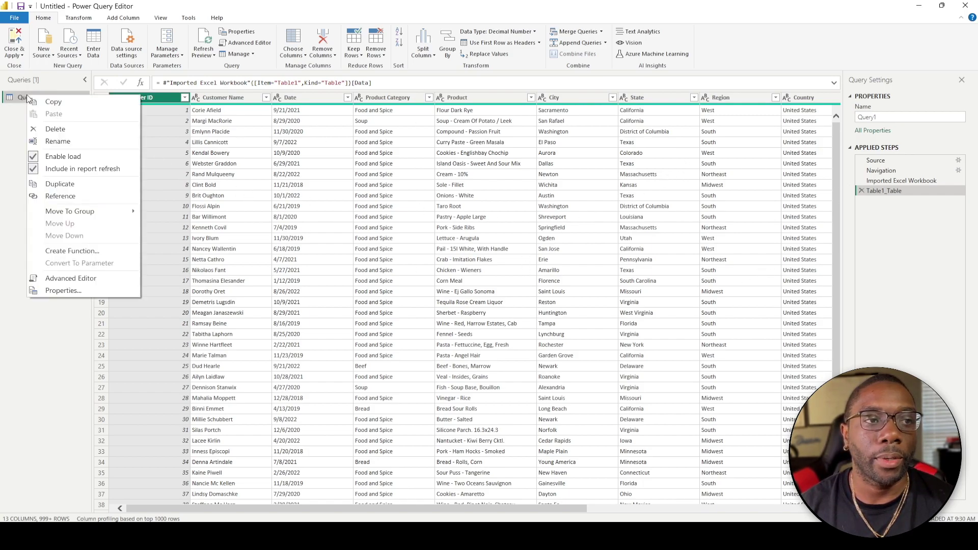
click(62, 139)
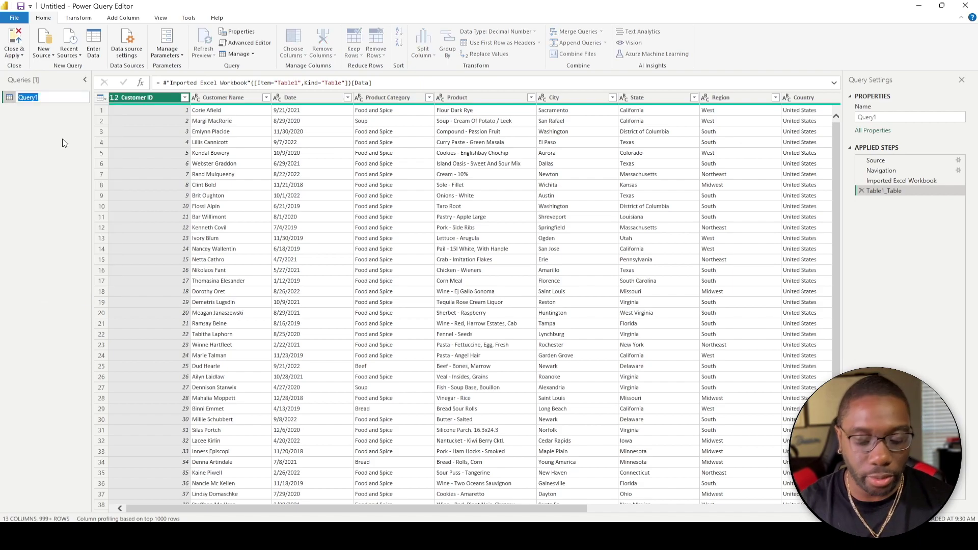
text(Huff Gr)
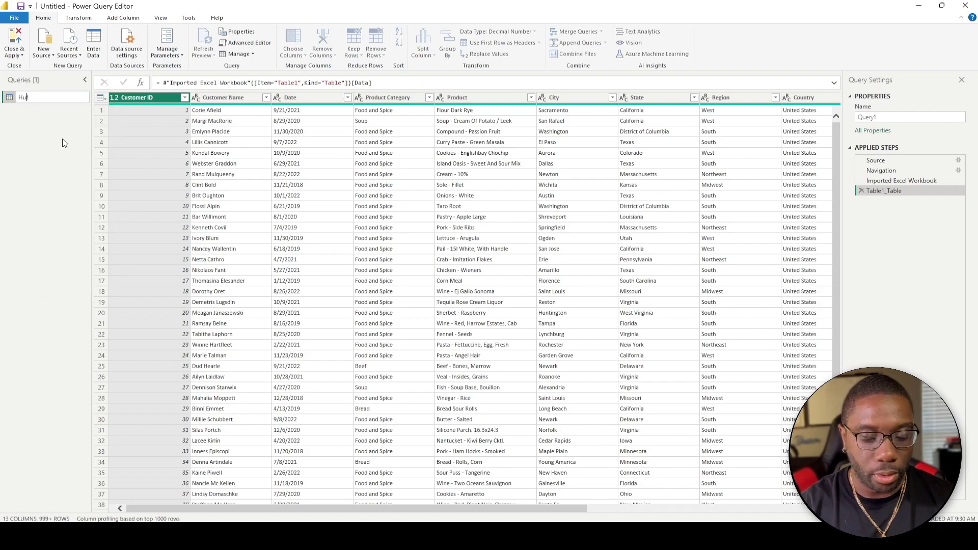
text(oc)
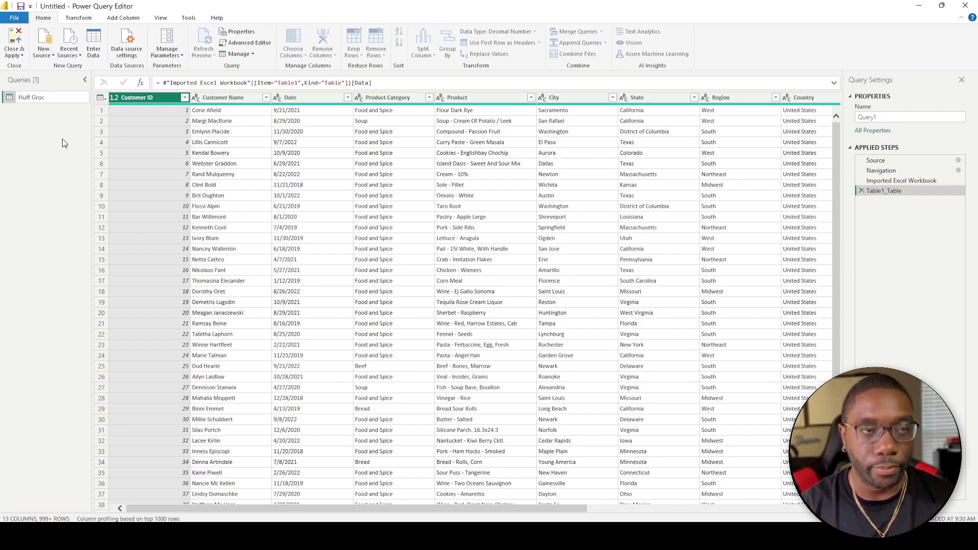
text(ery Store)
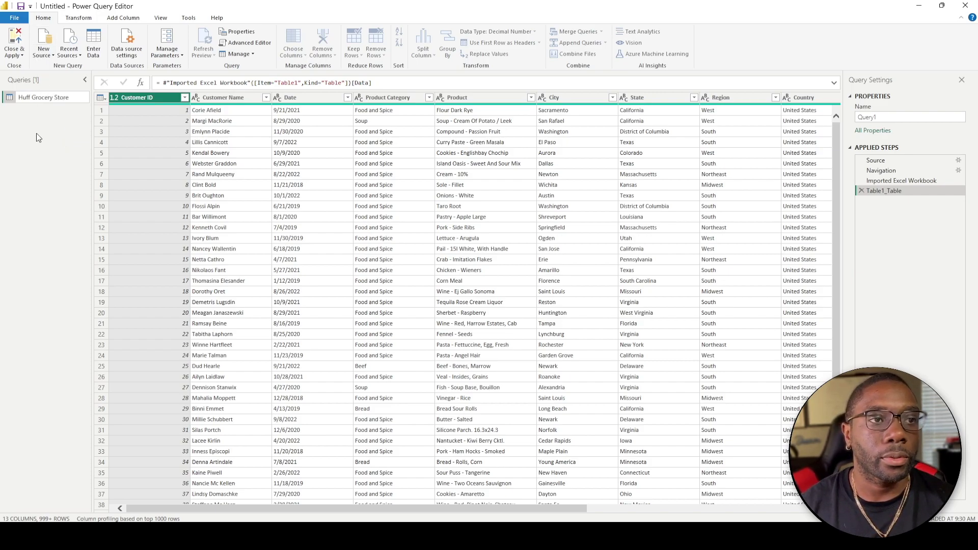
key(Return)
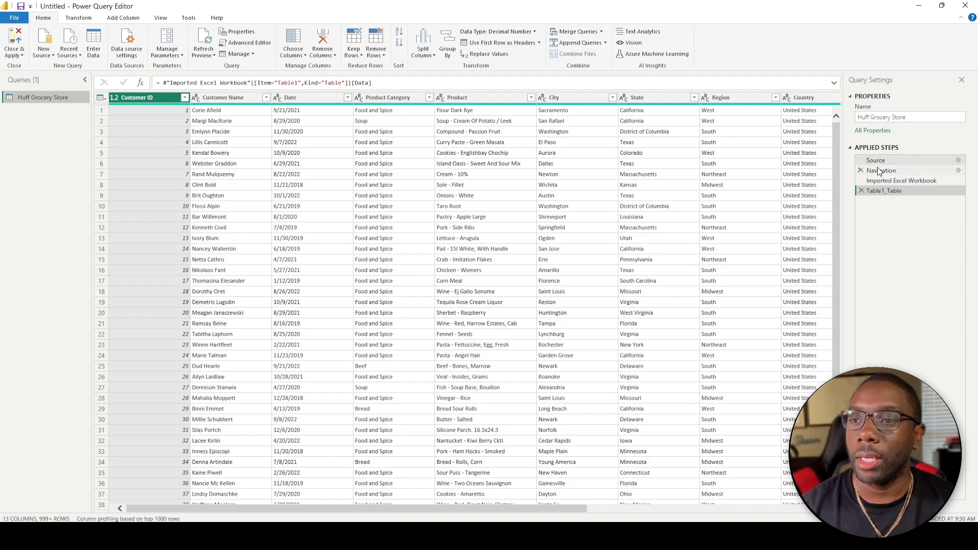
click(16, 37)
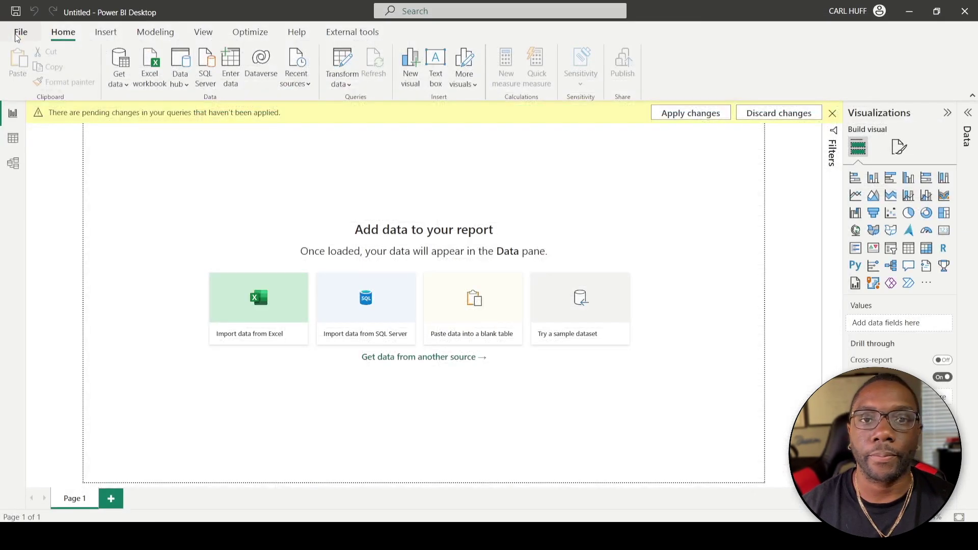
- Apply pending changes, expand Huff Grocery Store's fields, and add an empty table visual
click(660, 114)
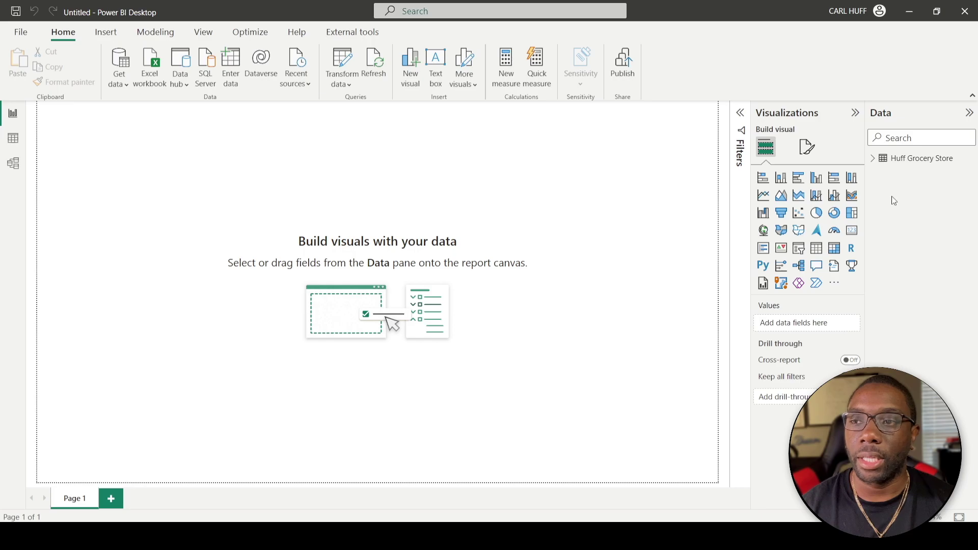
click(872, 160)
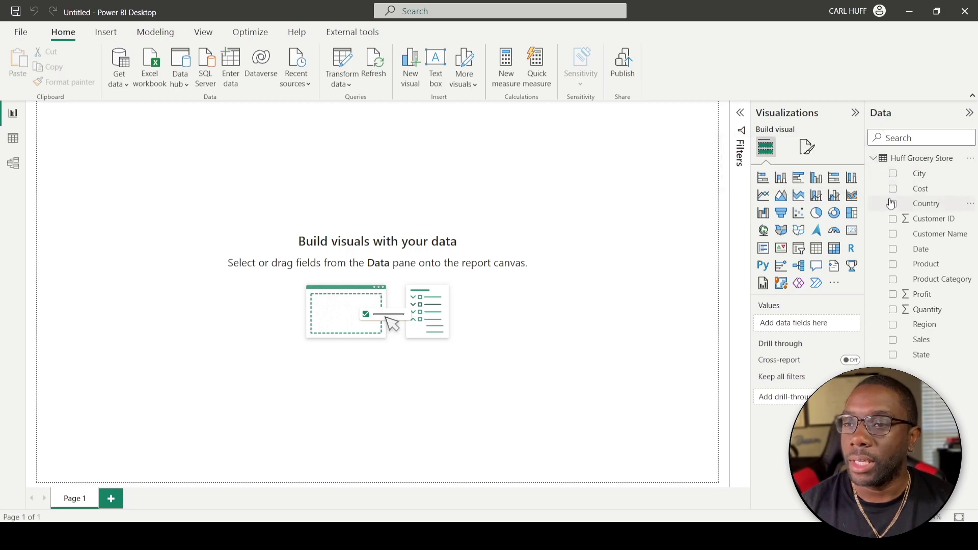
click(816, 248)
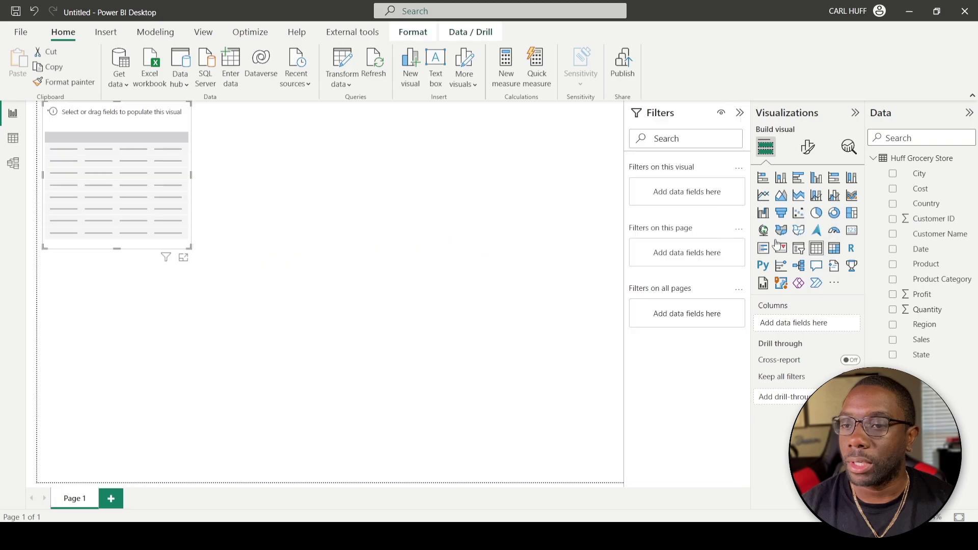
- Centre and enlarge the table visual, adding Customer Name, Product and Sales fields
drag(135, 184, 229, 268)
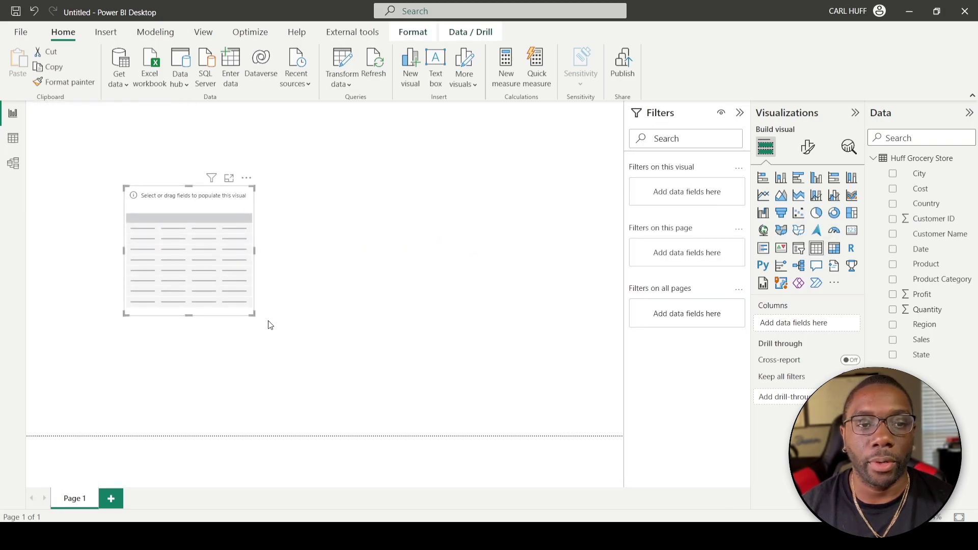
drag(252, 313, 555, 365)
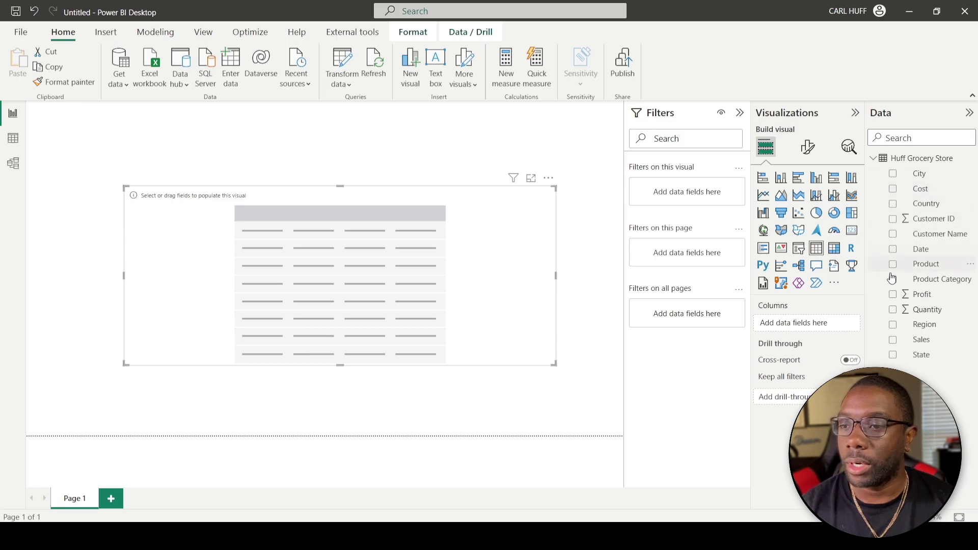
click(892, 234)
click(892, 263)
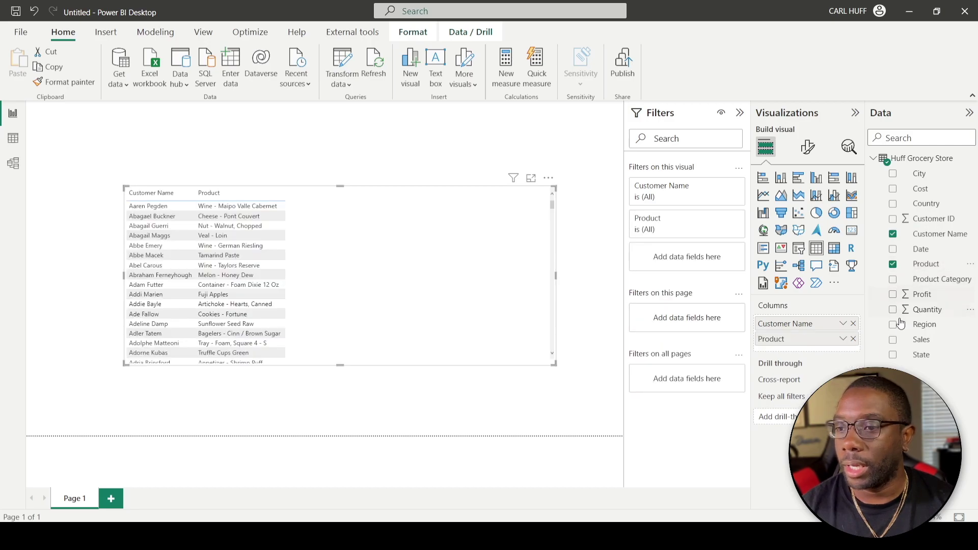
click(892, 342)
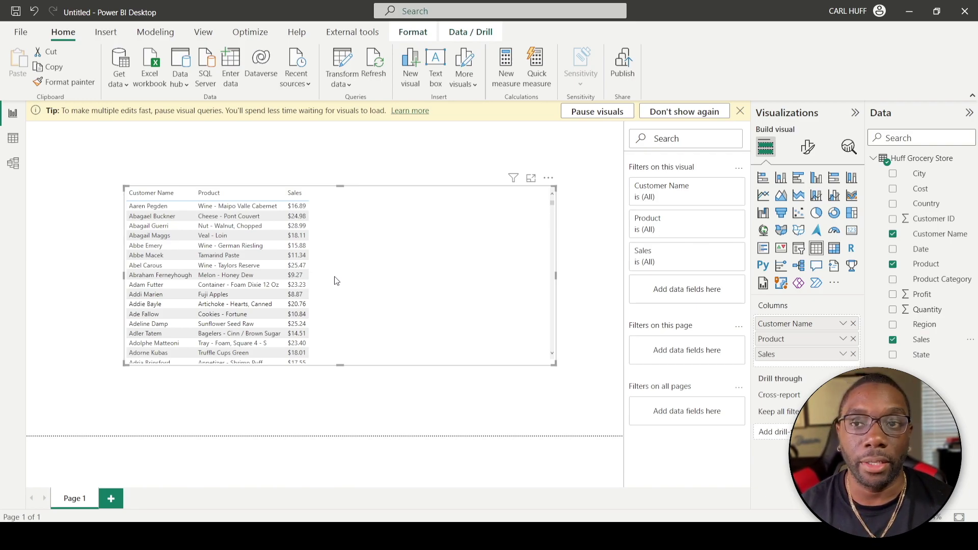
click(740, 110)
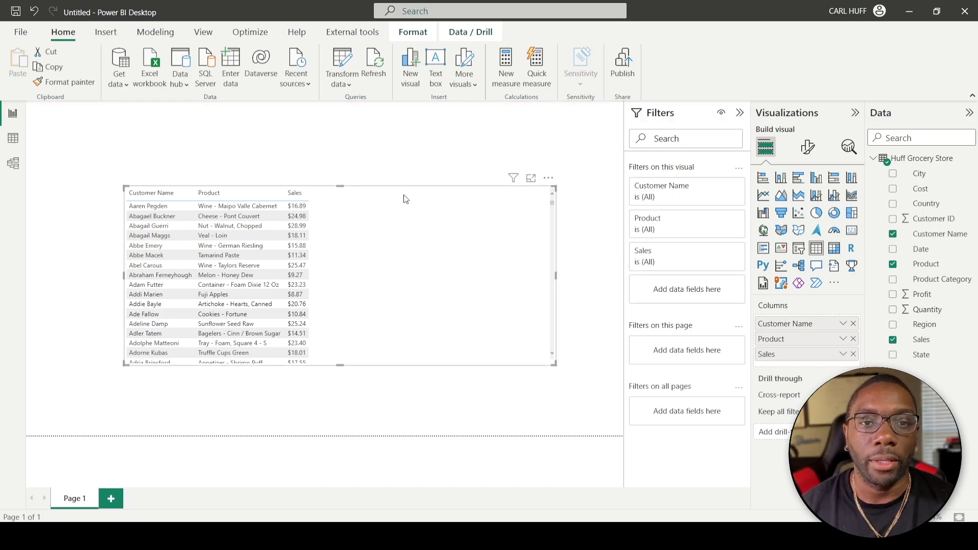
drag(405, 198, 422, 181)
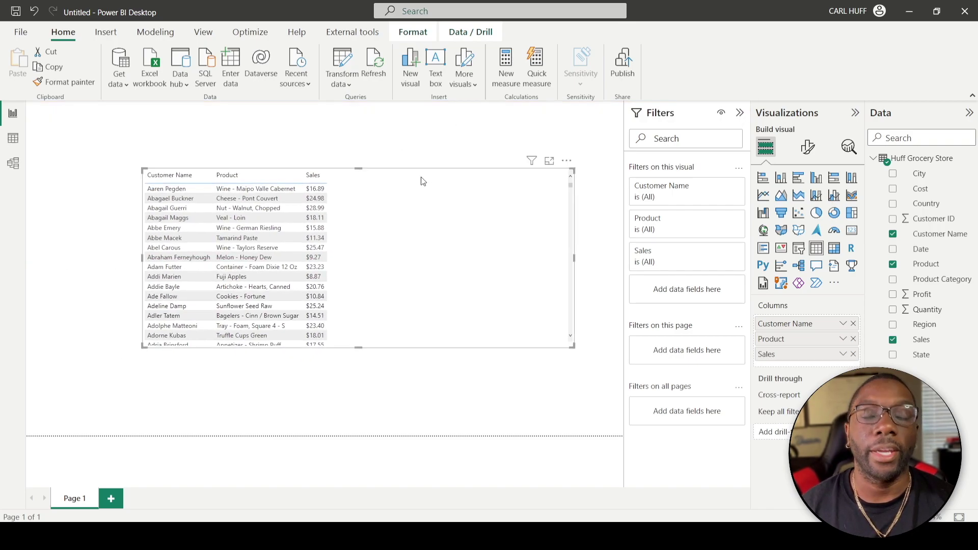